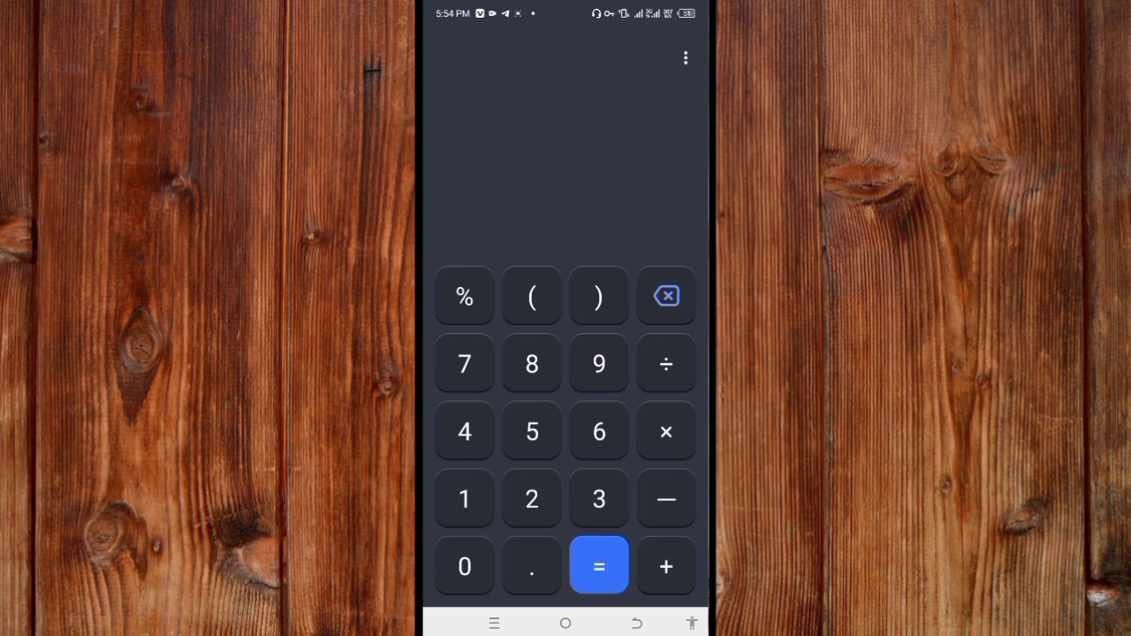
left_click(465, 568)
left_click(532, 364)
left_click(599, 499)
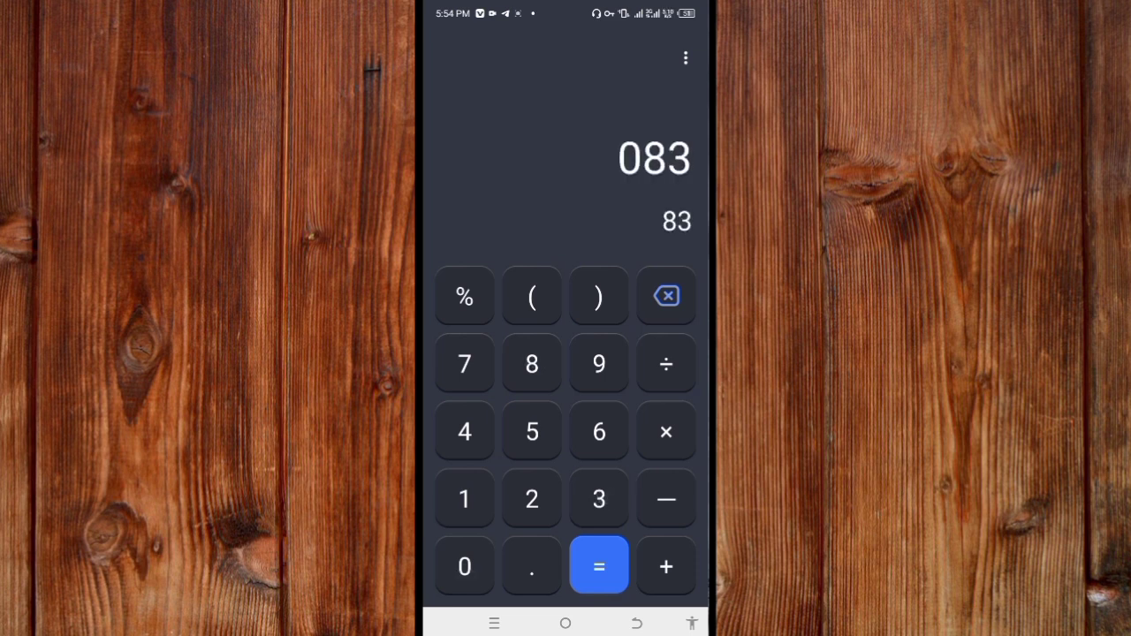
left_click(464, 499)
left_click(667, 296)
left_click(465, 567)
left_click(532, 364)
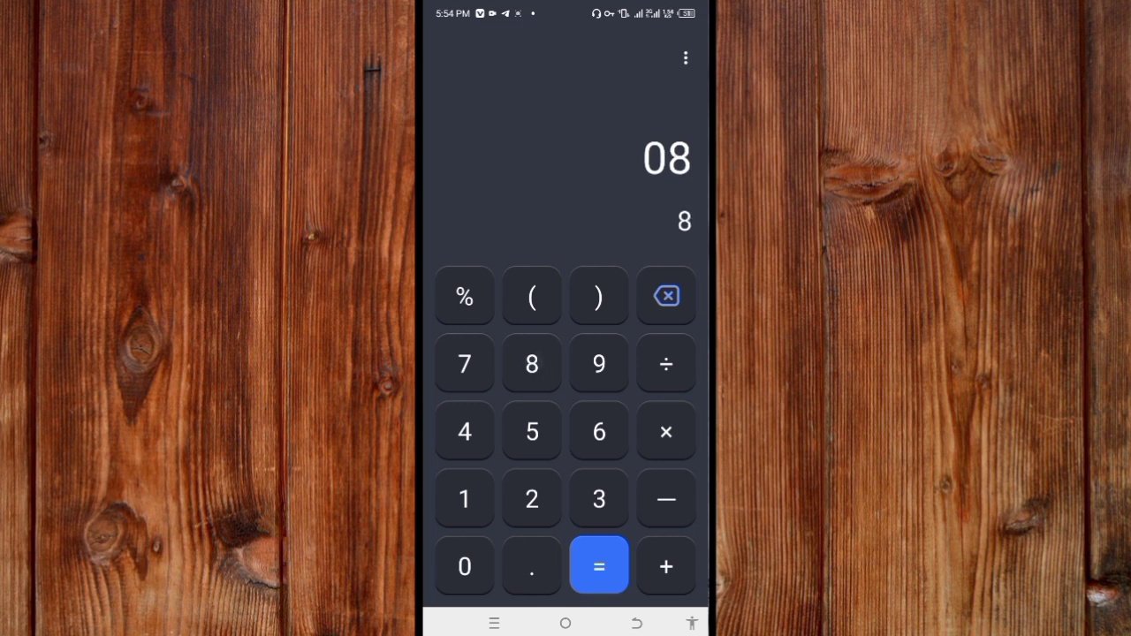
left_click(465, 499)
left_click(599, 499)
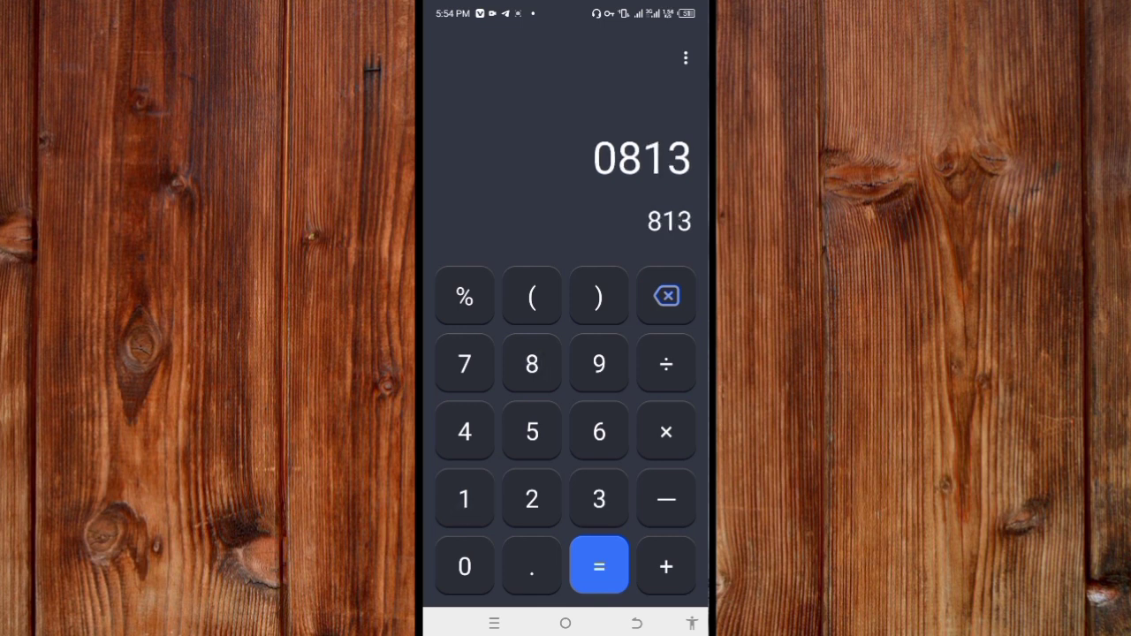
left_click(599, 568)
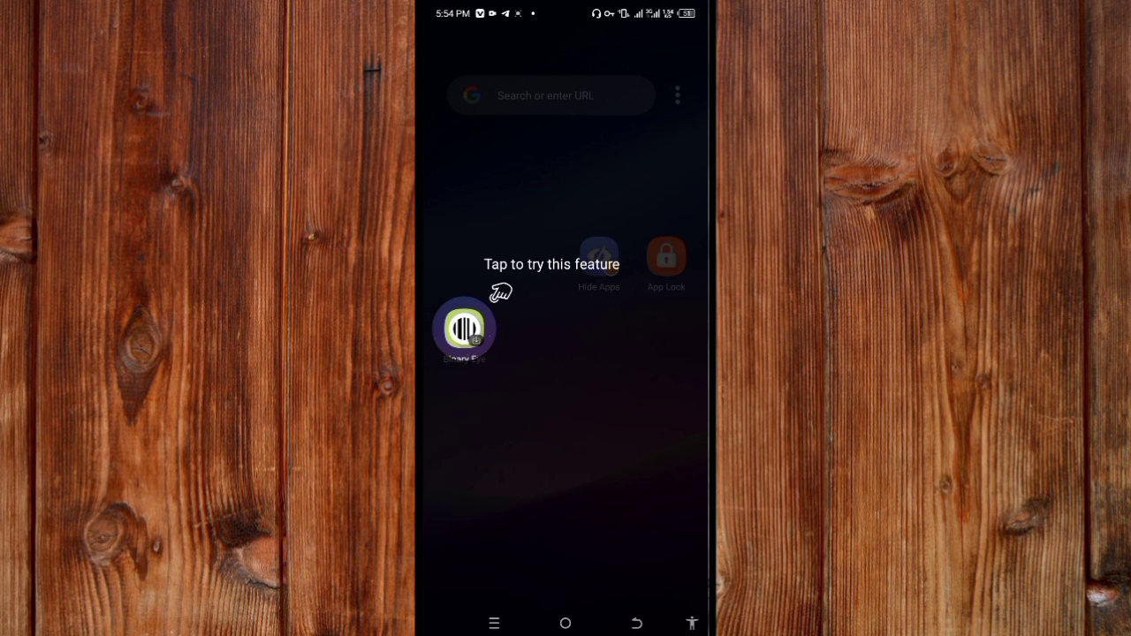
- Dismiss the tutorial, enable the second home screen for Hide Apps, and return home
left_click(636, 623)
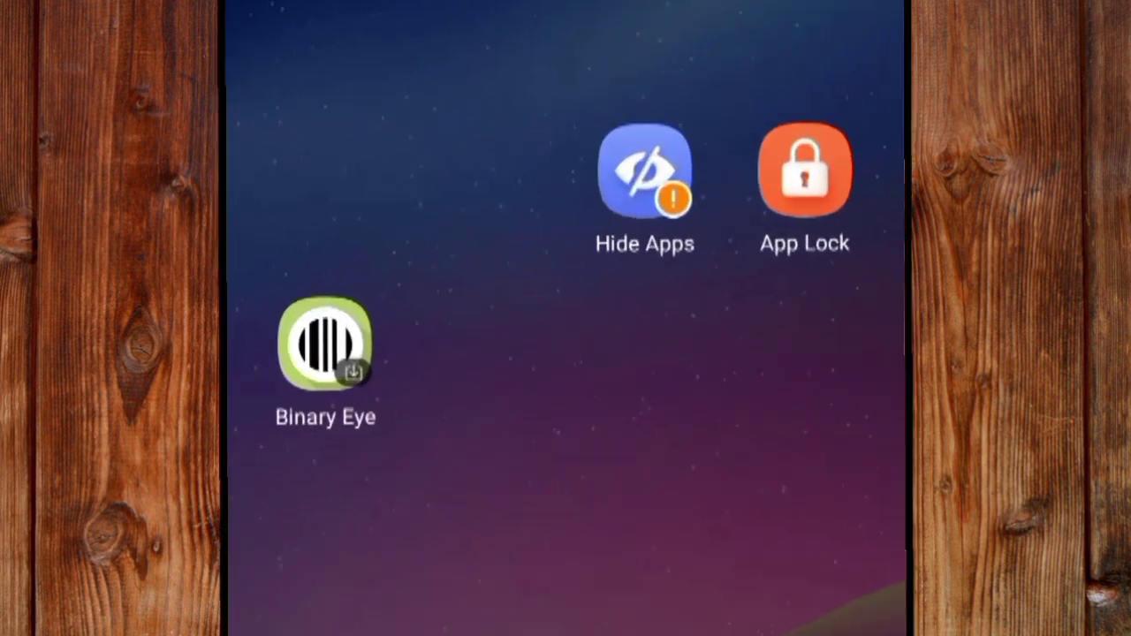
left_click(645, 170)
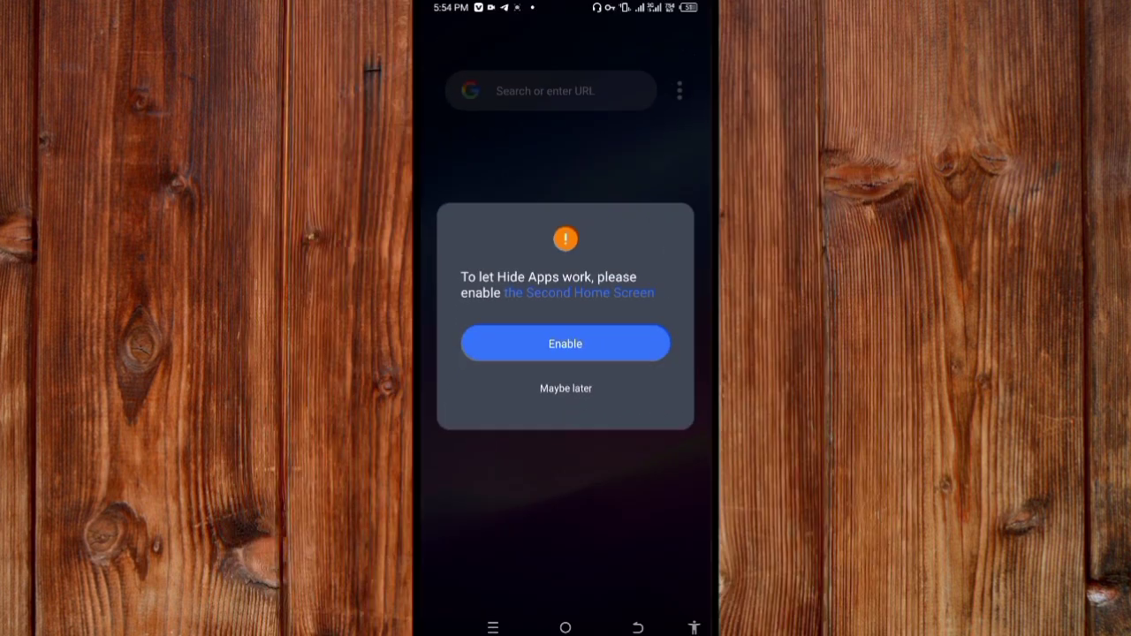
left_click(566, 344)
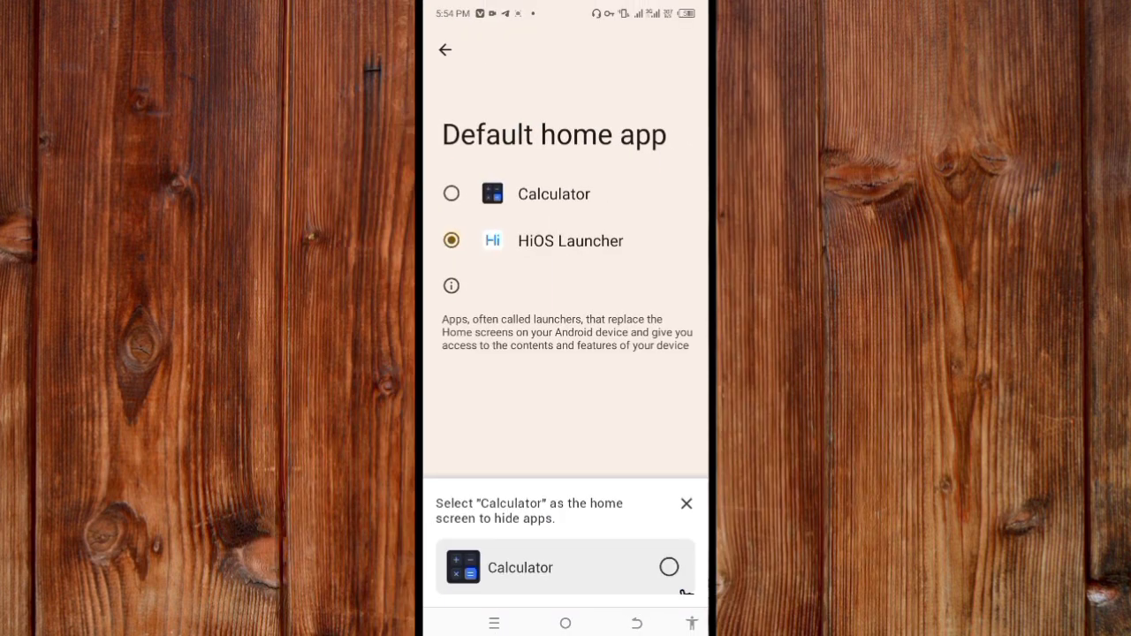
left_click(669, 567)
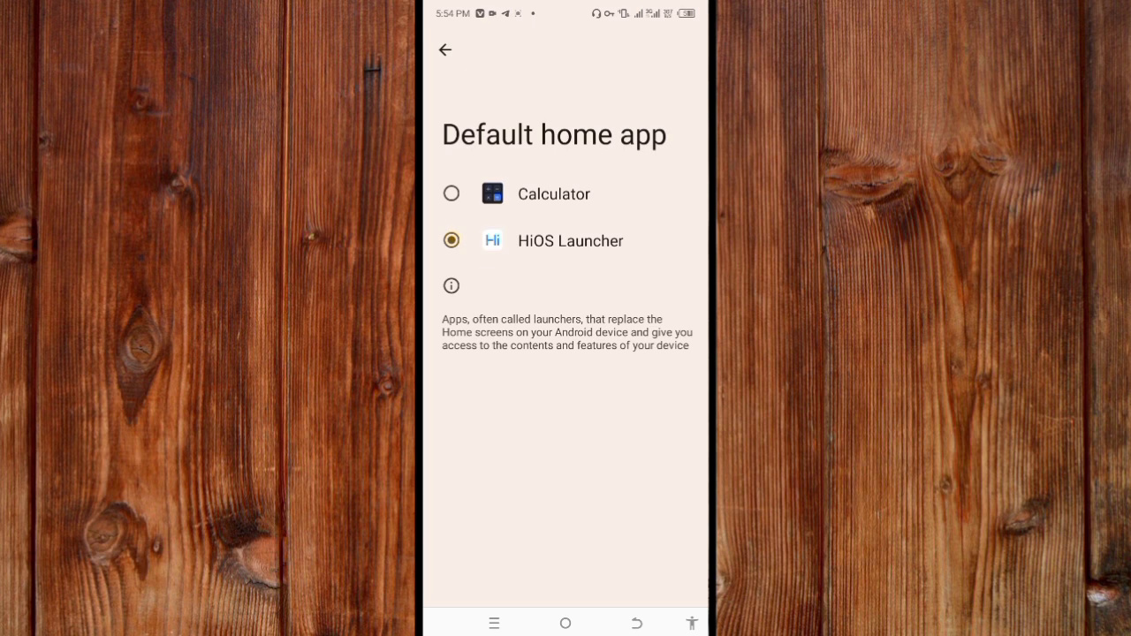
left_click(626, 198)
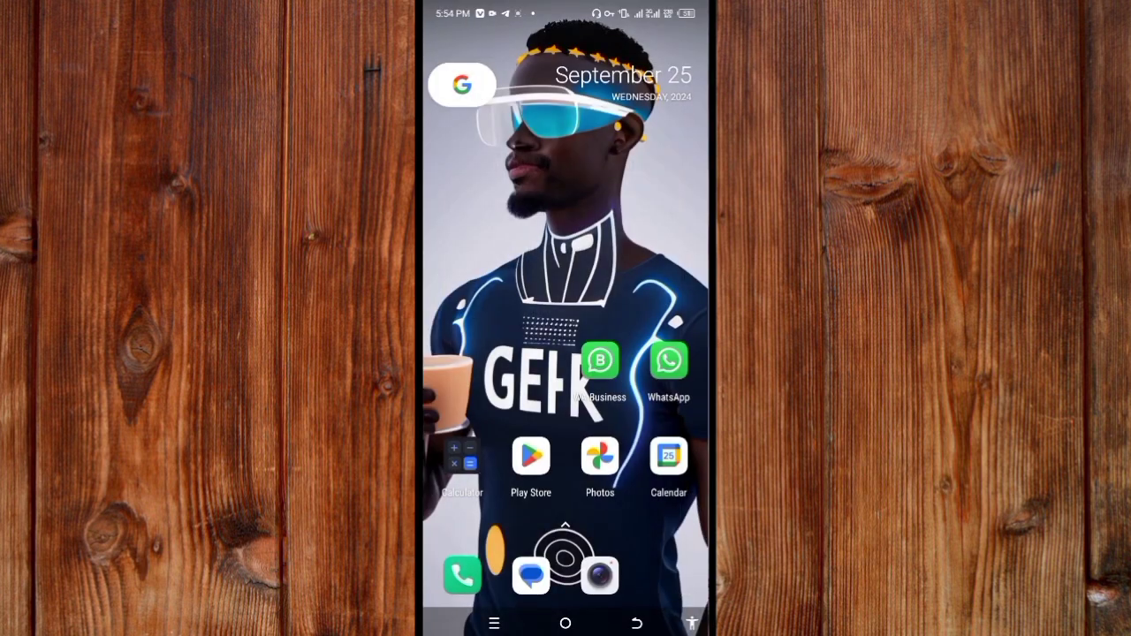
left_click(462, 467)
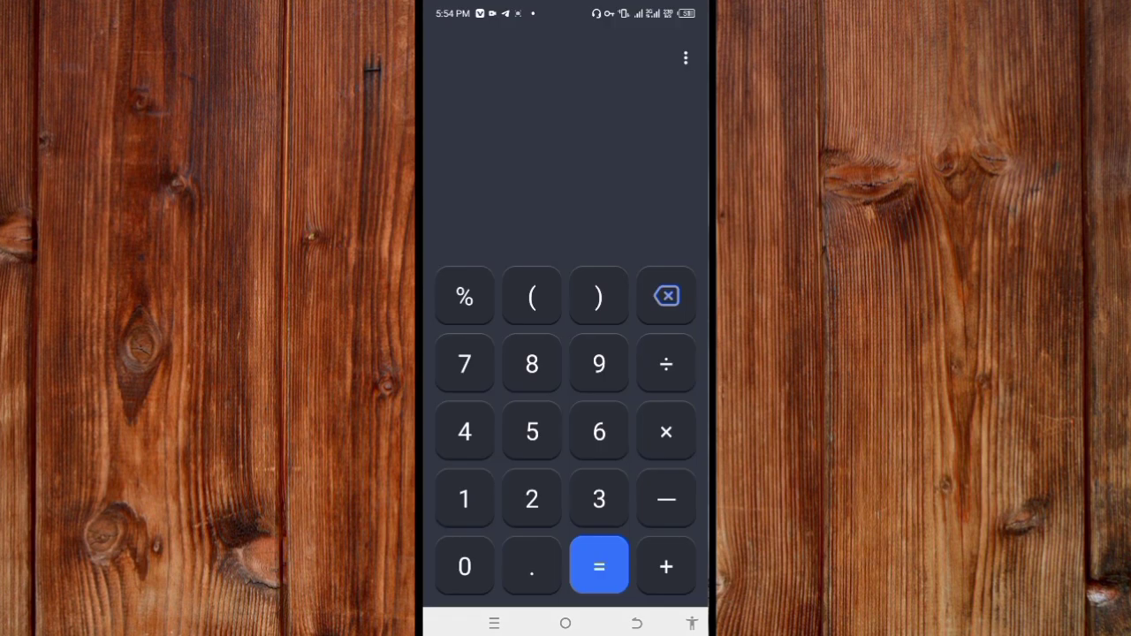
left_click(464, 568)
left_click(532, 364)
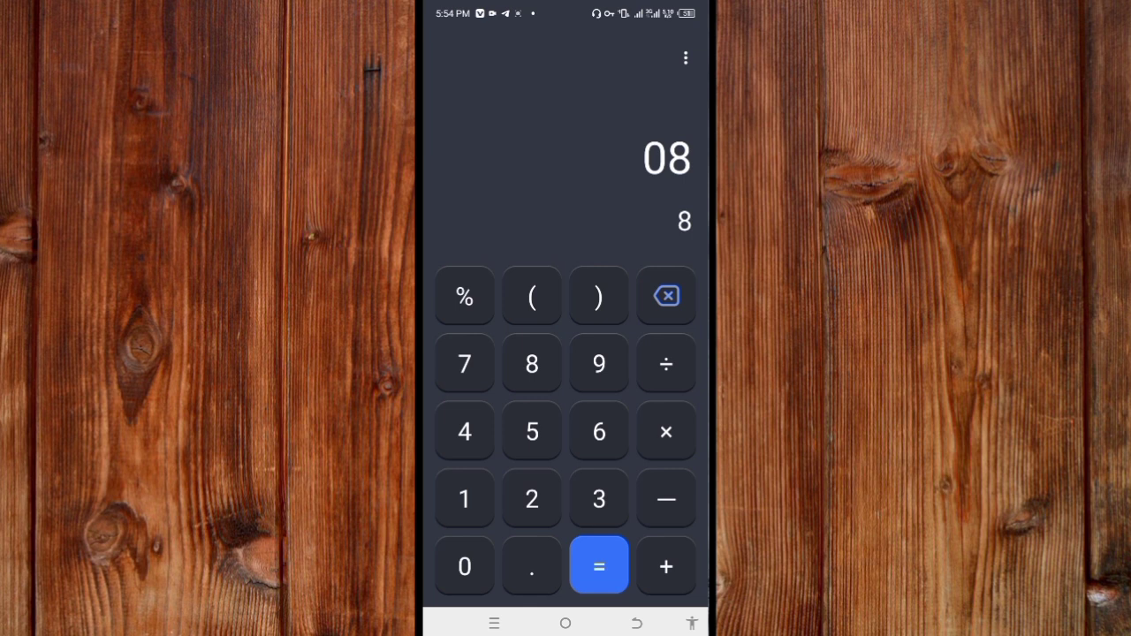
left_click(464, 500)
left_click(599, 500)
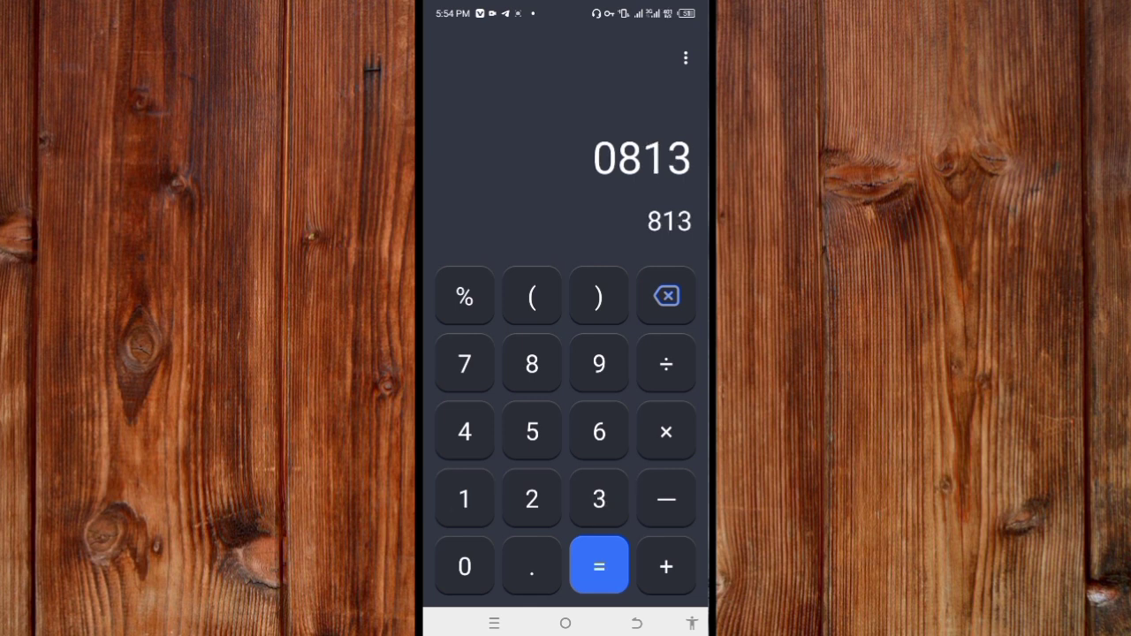
left_click(599, 567)
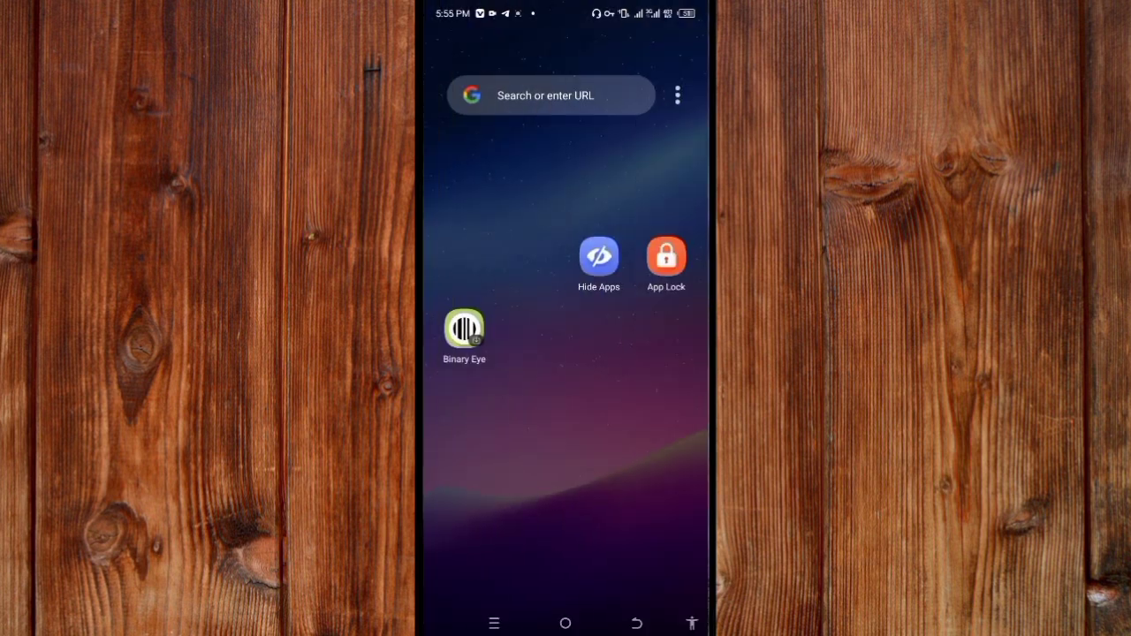
- Hide the five apps YouTube, Facebook, Lite, Instagram and X, then return to the vault
left_click(599, 256)
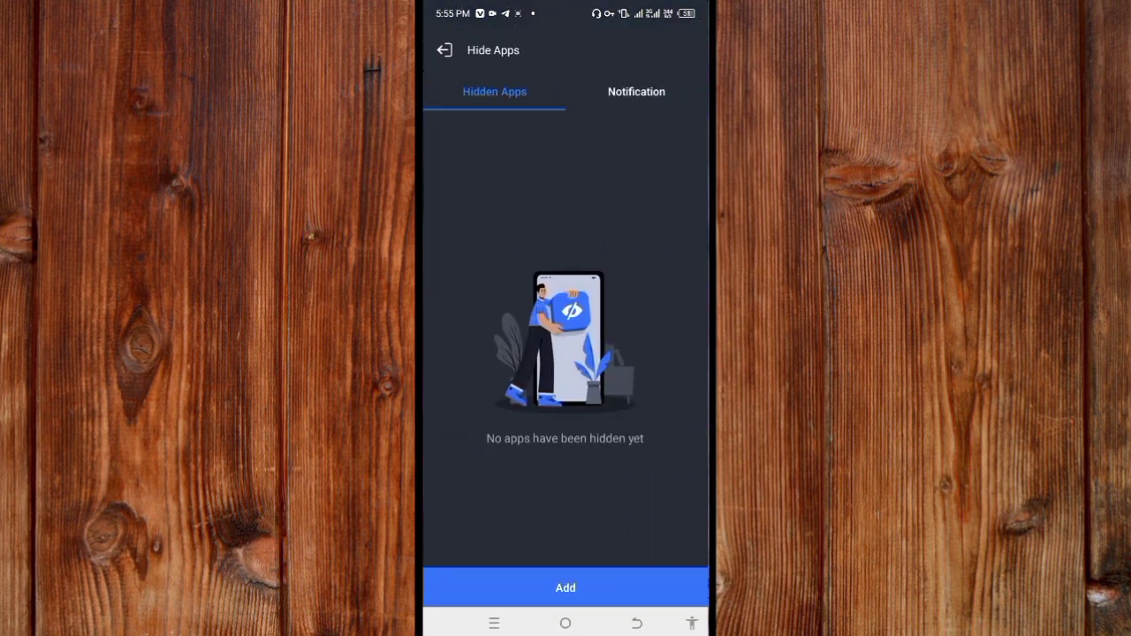
left_click(603, 588)
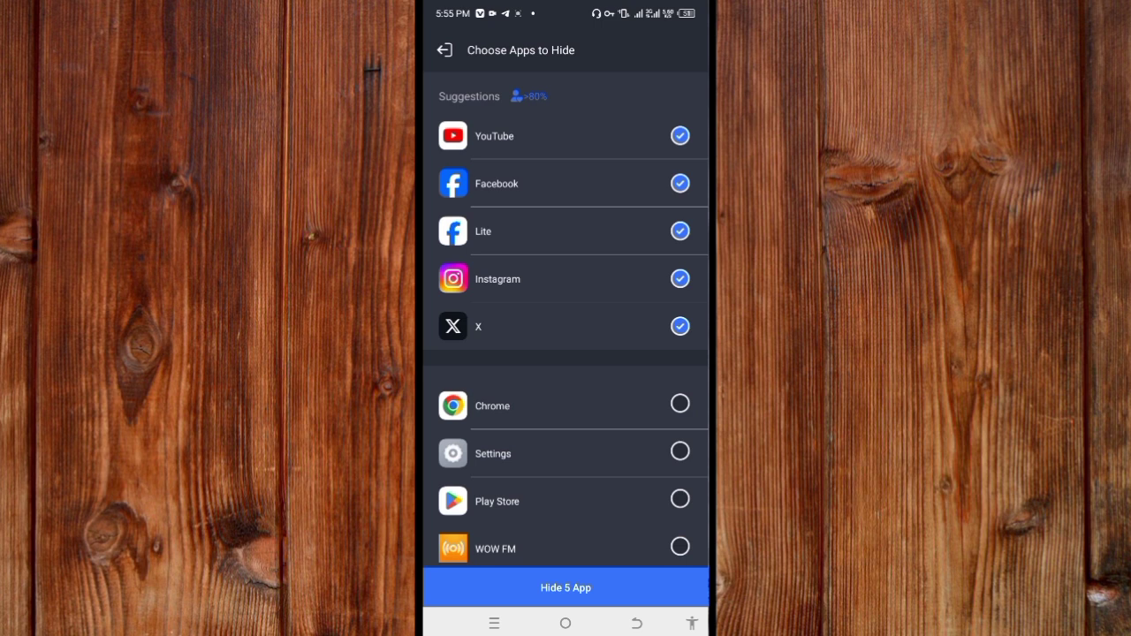
left_click(590, 587)
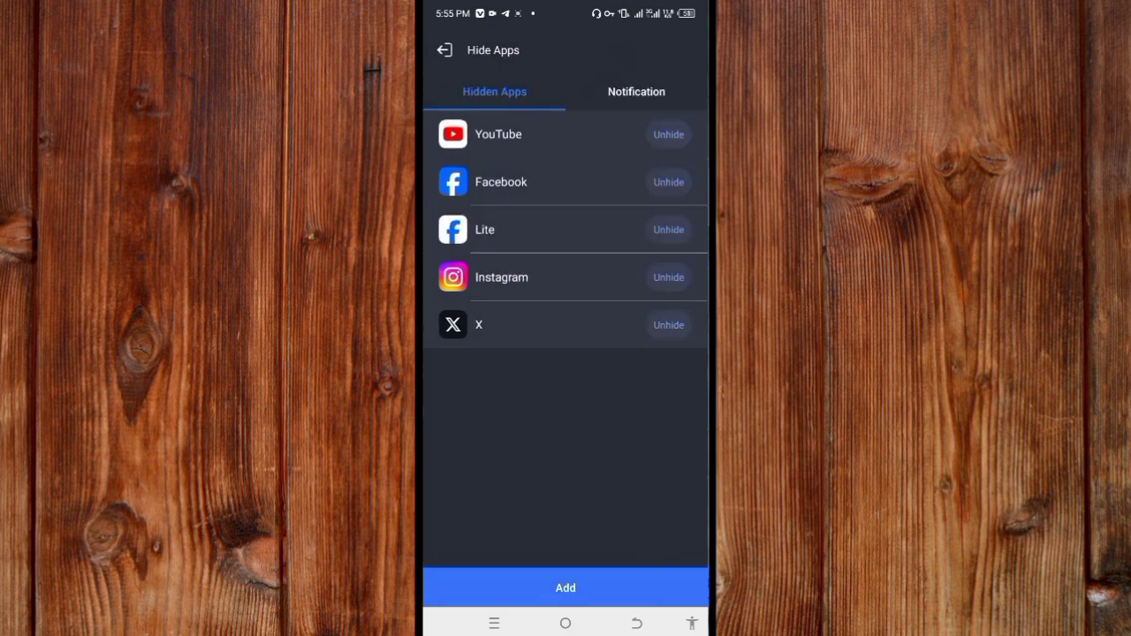
left_click(636, 622)
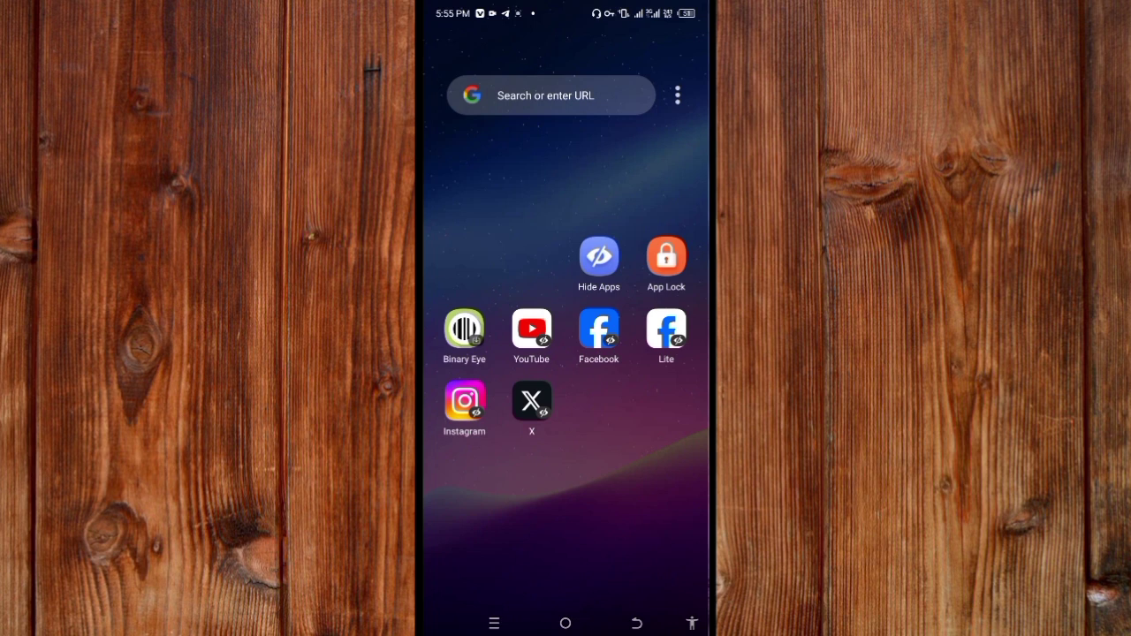
- Search the app drawer for 'X', confirm no X app appears, and go home
left_click(637, 623)
left_click(564, 623)
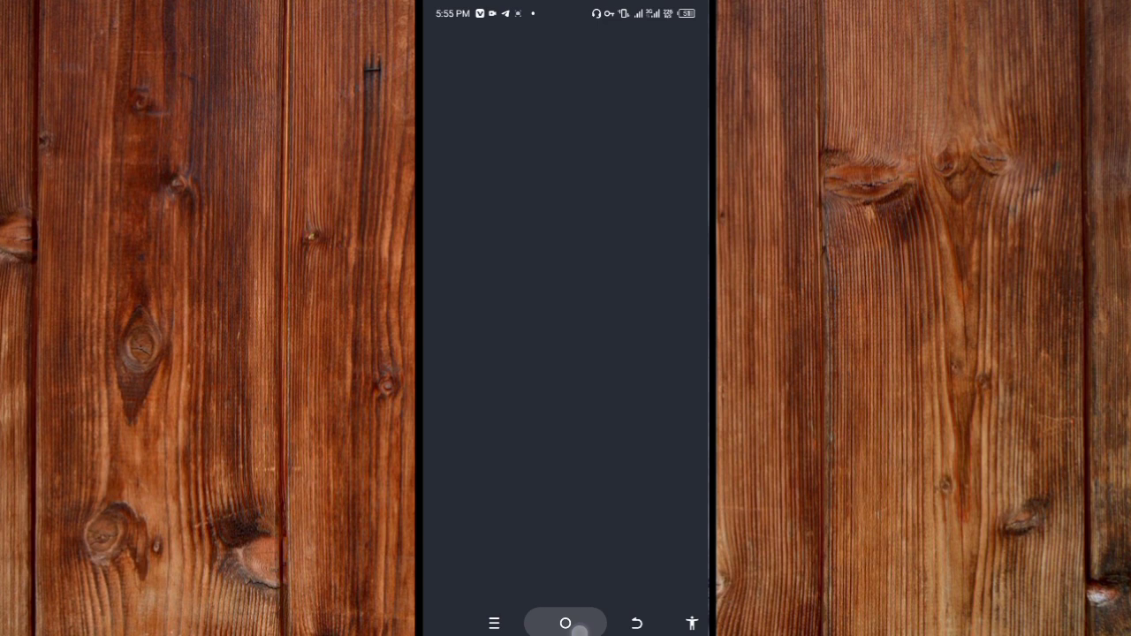
left_click_drag(565, 565, 565, 265)
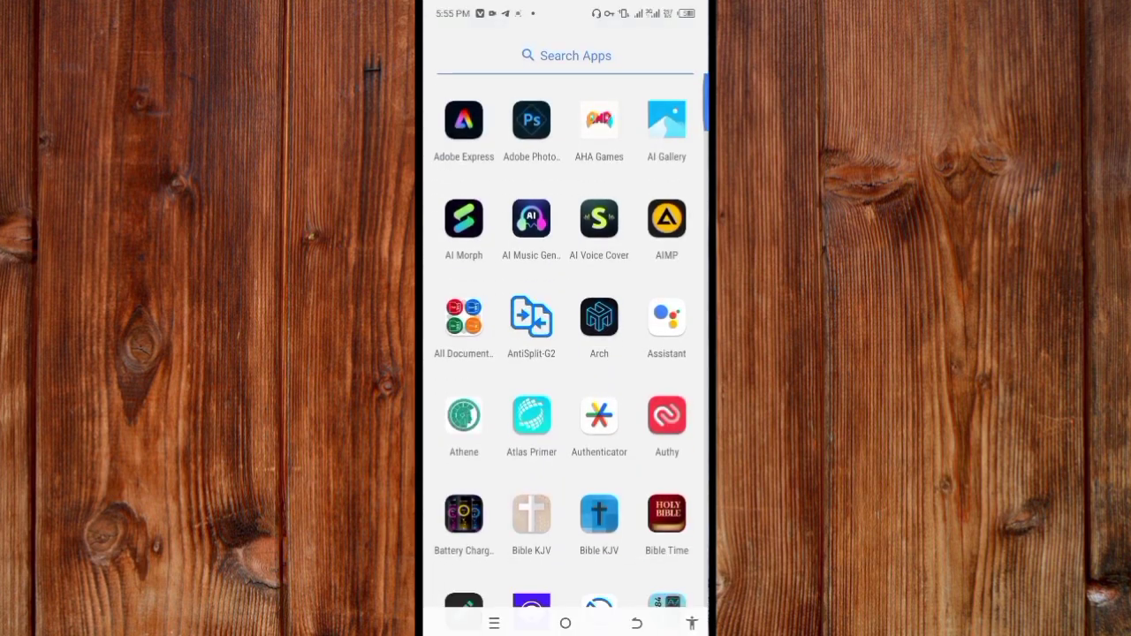
left_click(566, 54)
type("X")
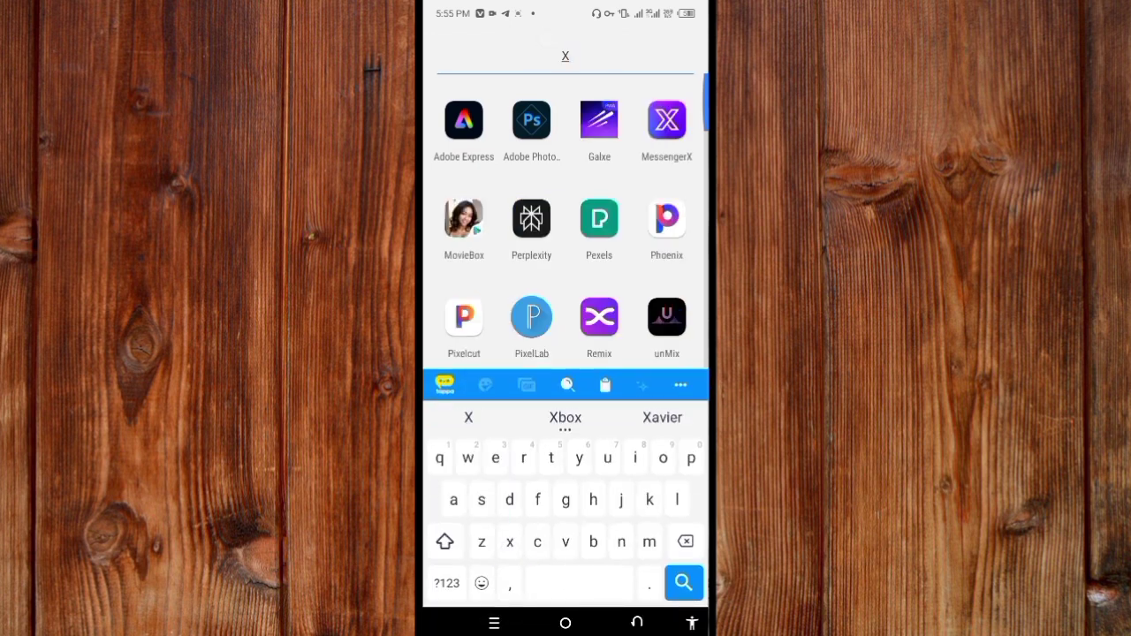
left_click(636, 623)
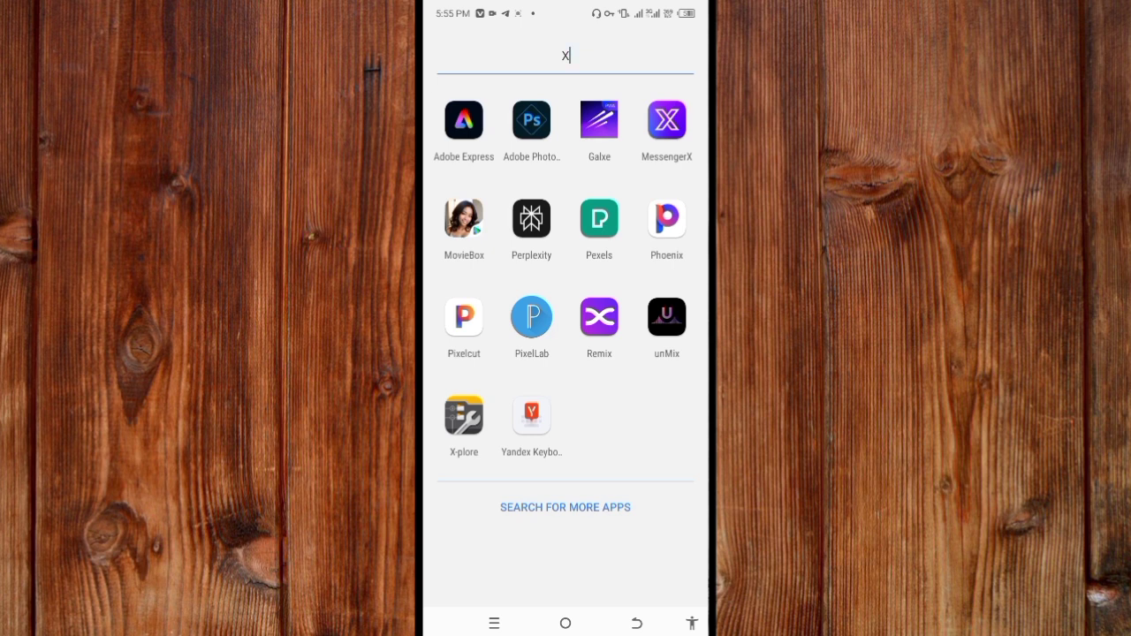
left_click(636, 623)
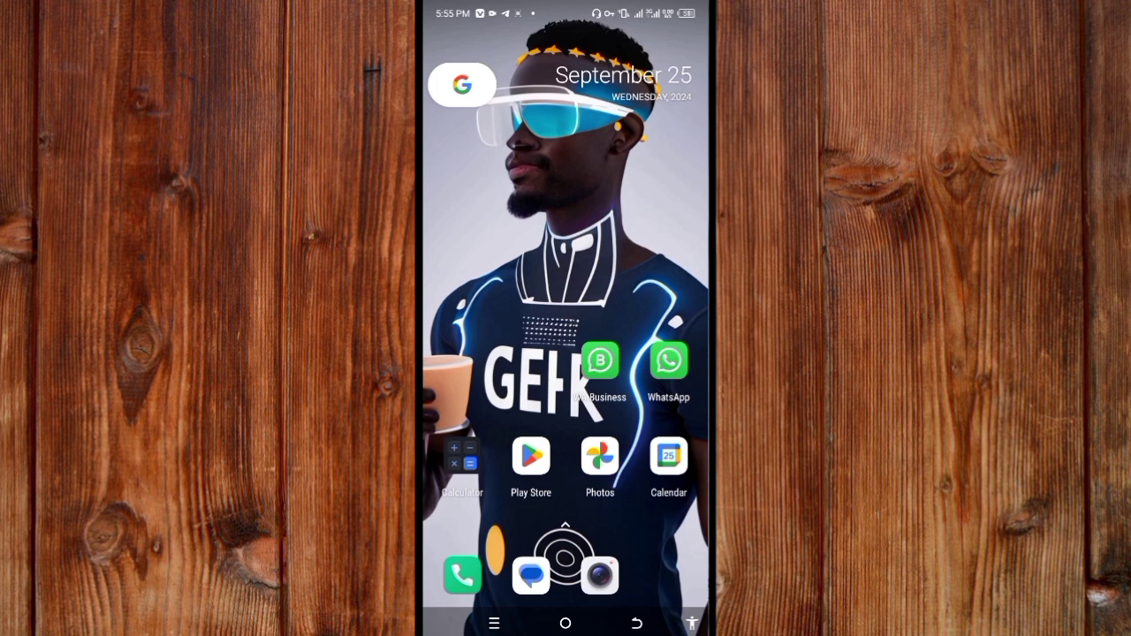
left_click(464, 457)
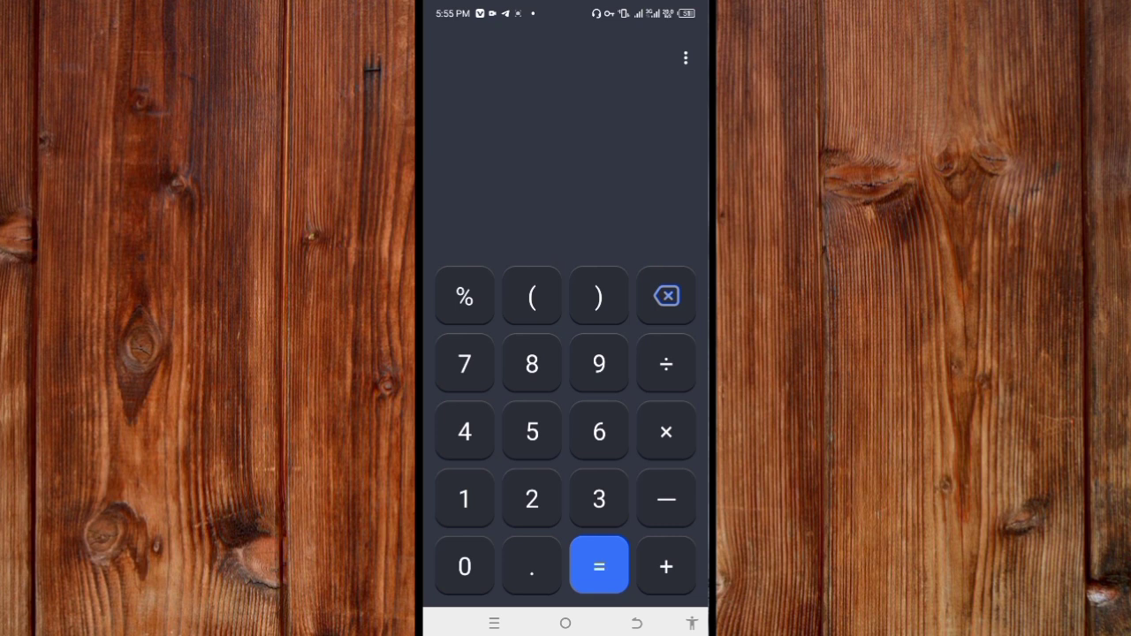
left_click(464, 567)
left_click(532, 364)
left_click(464, 499)
left_click(599, 499)
left_click(599, 567)
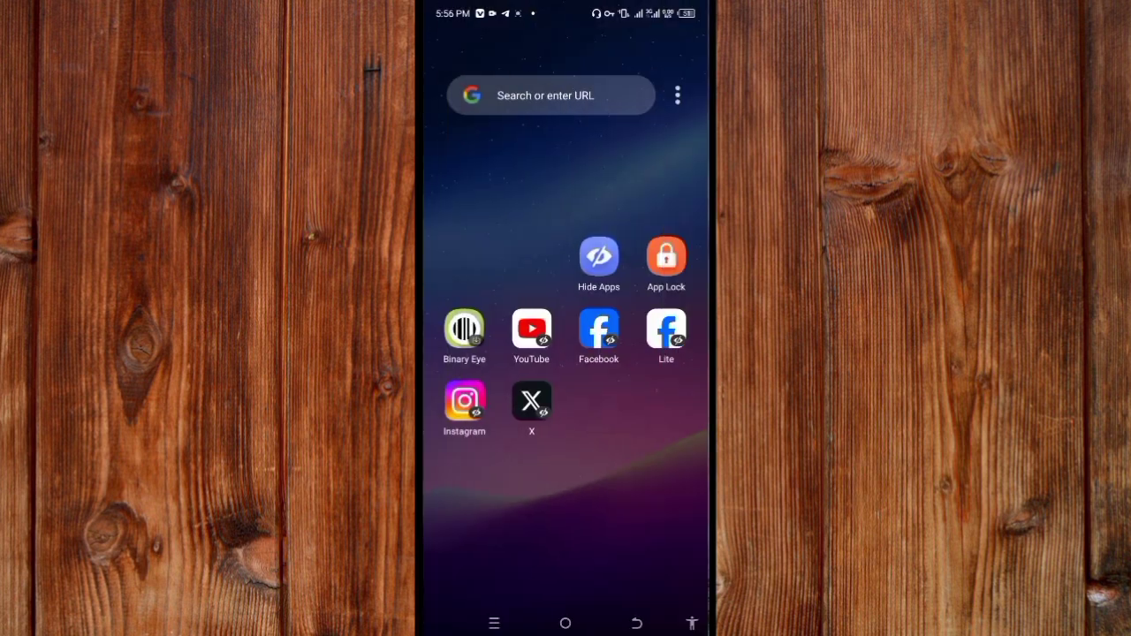
left_click(532, 406)
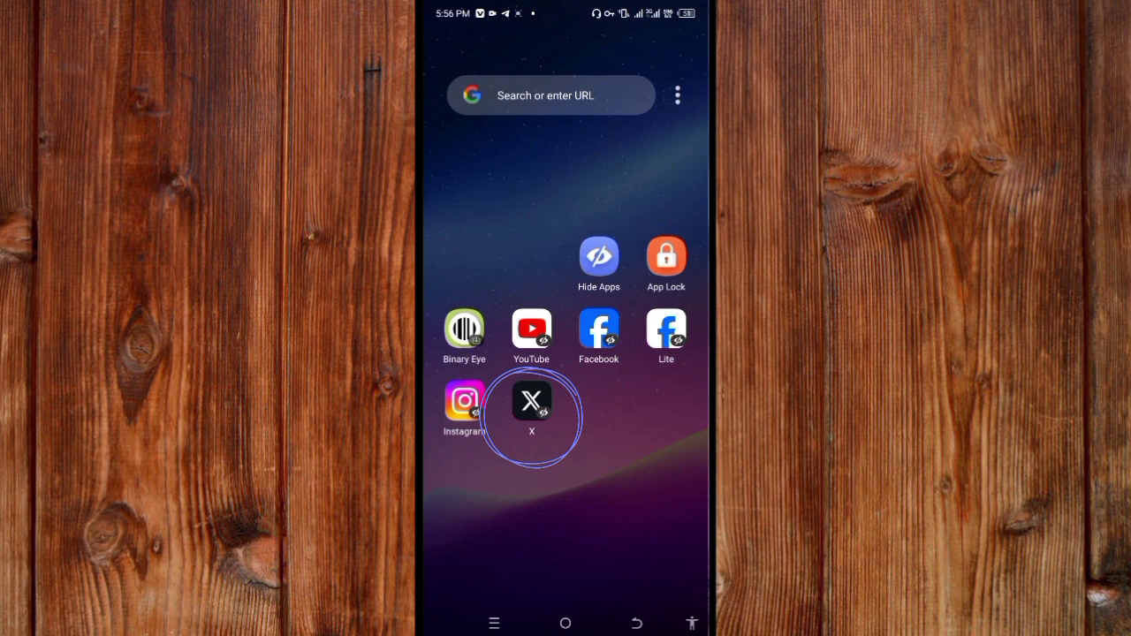
- Unhide X from the hidden apps list and exit the vault
left_click(599, 256)
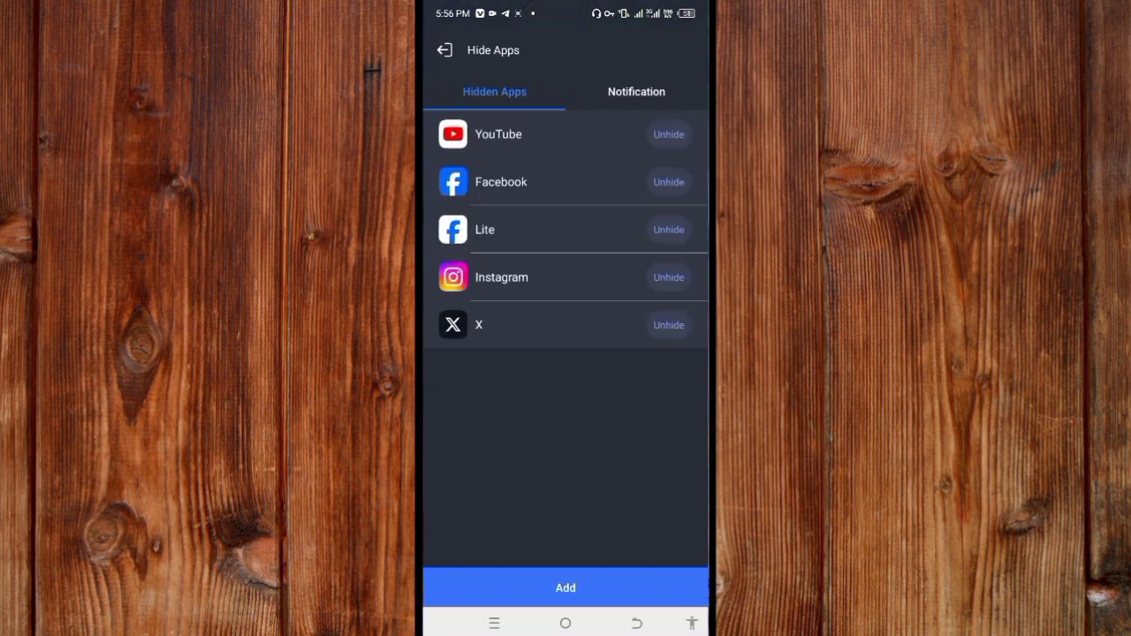
left_click(668, 324)
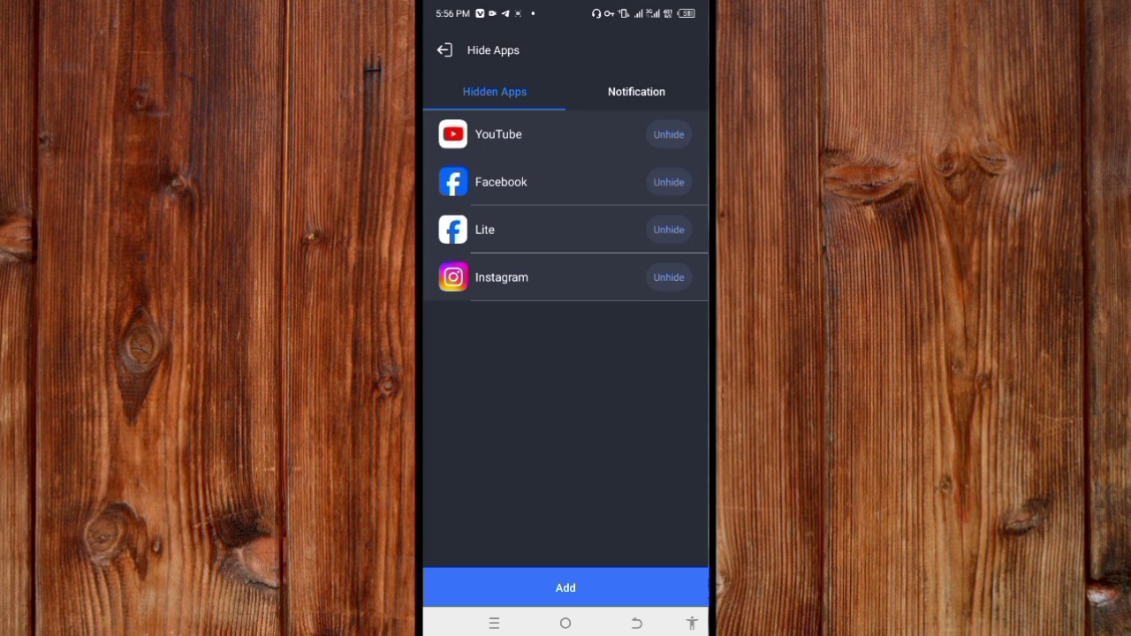
left_click(636, 624)
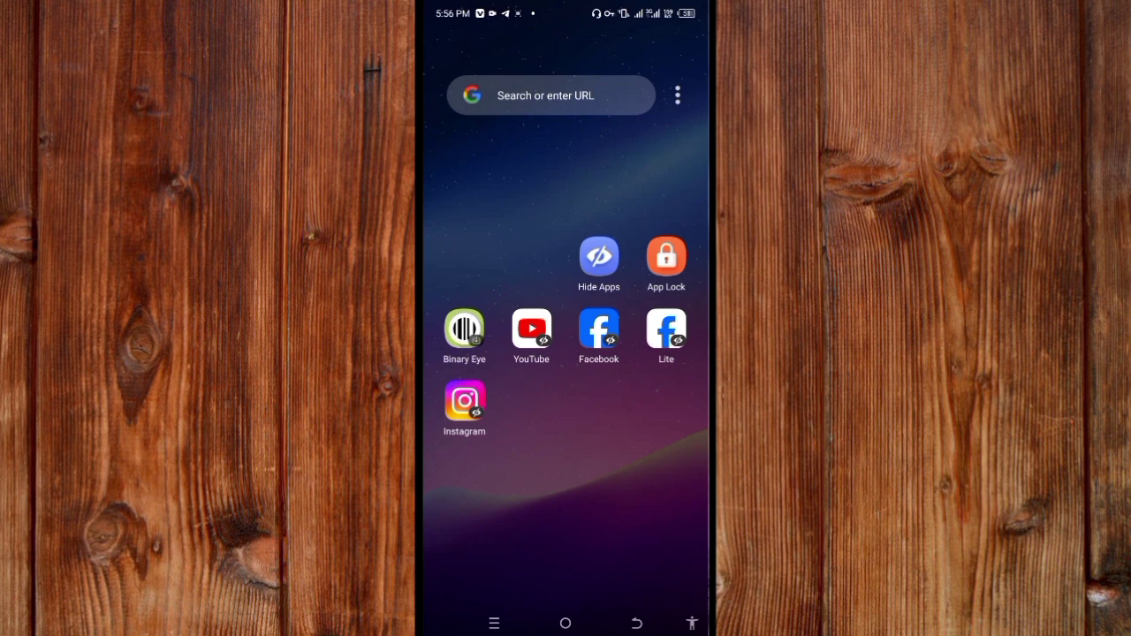
left_click(637, 623)
left_click(566, 624)
- Search the app drawer for 'x' and see the X app in the results
left_click_drag(566, 530, 566, 221)
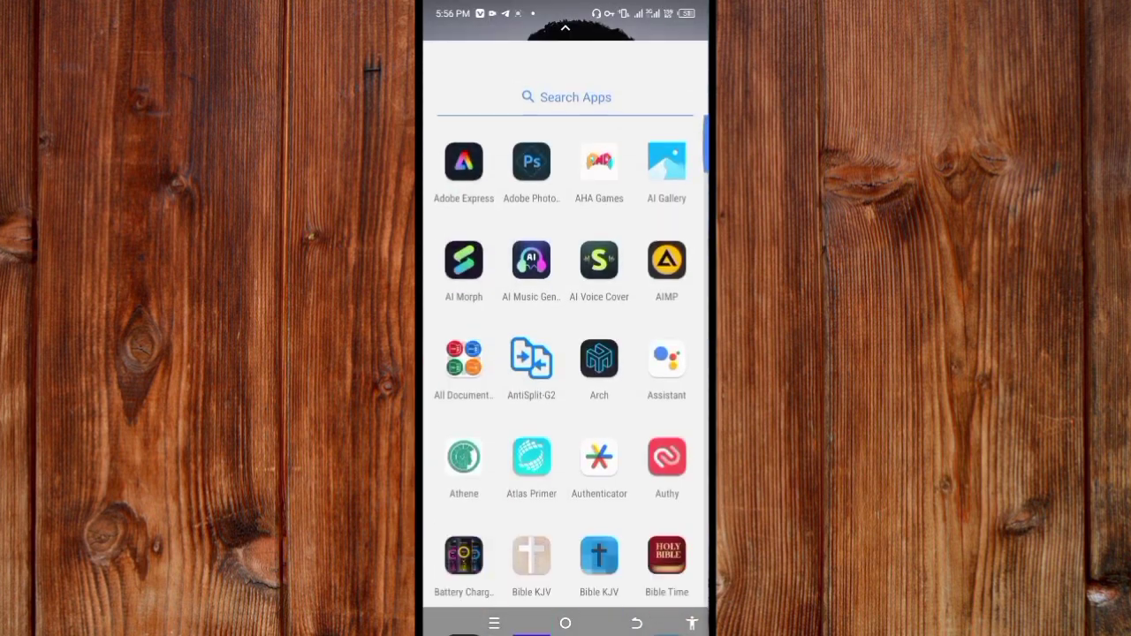
left_click(566, 97)
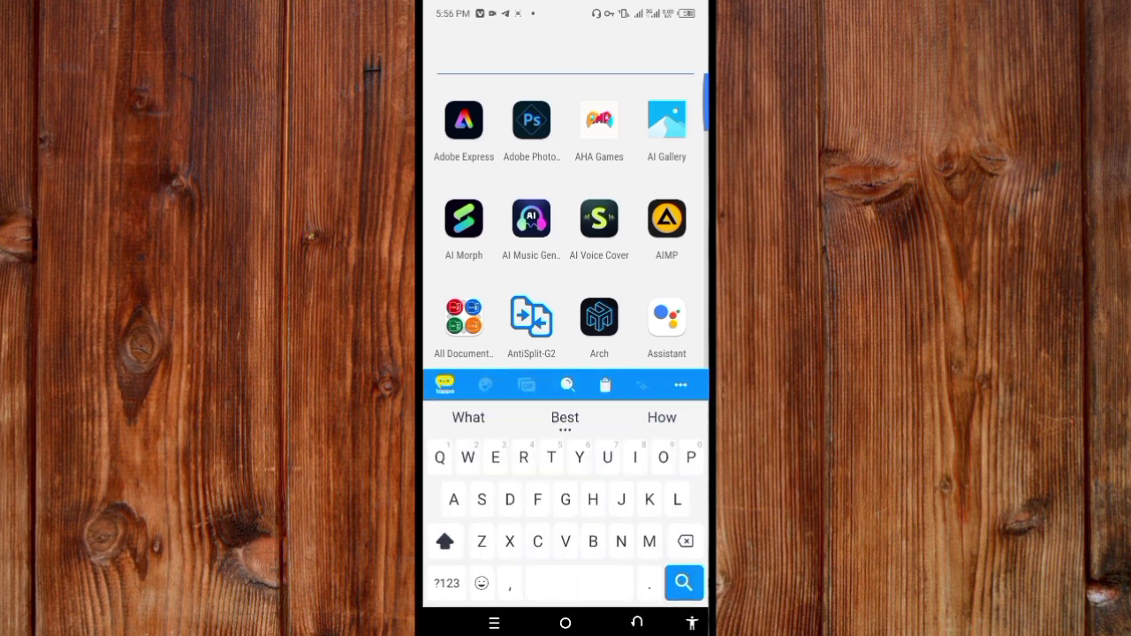
type("x")
left_click(637, 624)
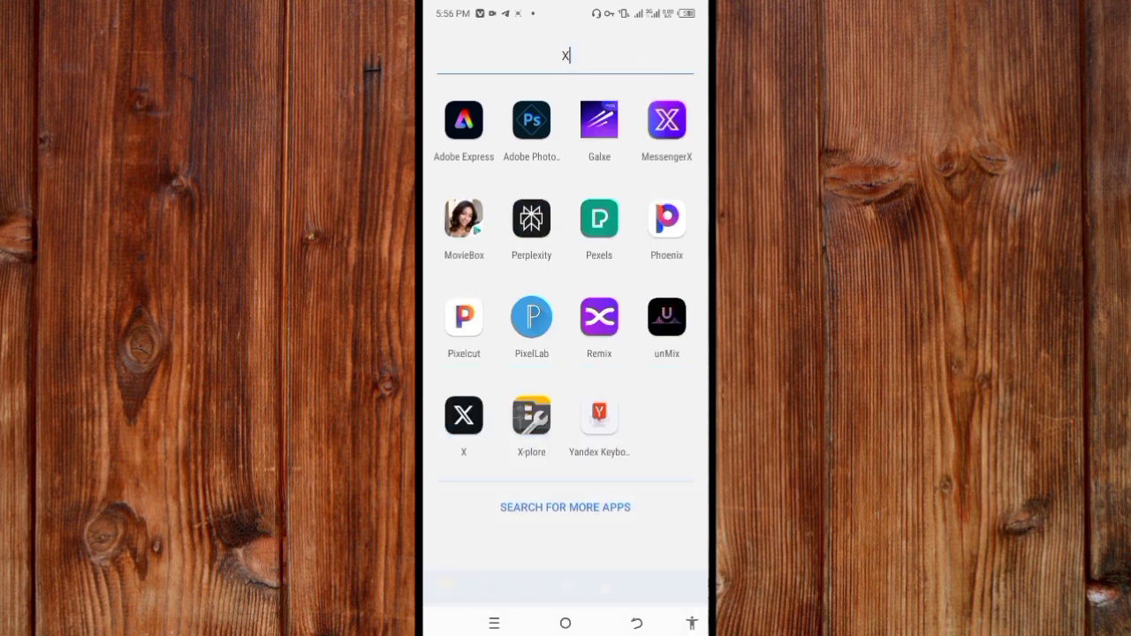